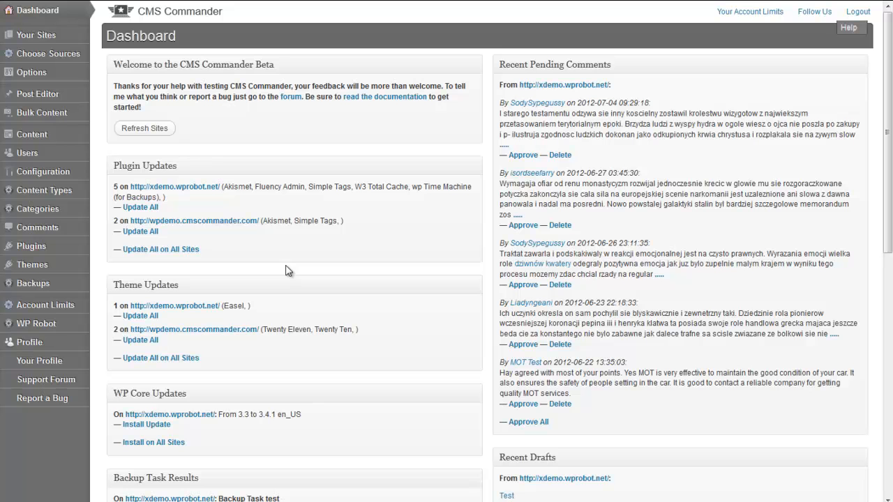
# Start a new backup task in the Backups section and name it "test"
pyautogui.click(33, 282)
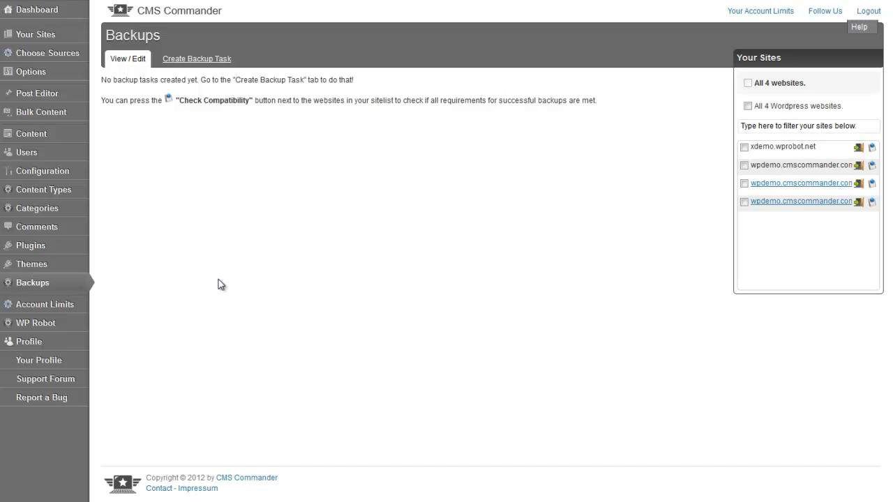
pyautogui.click(201, 60)
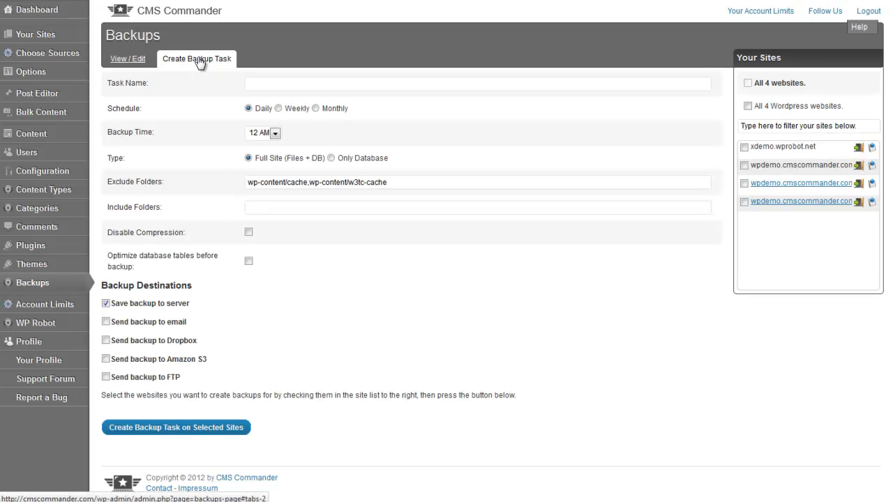
pyautogui.click(260, 86)
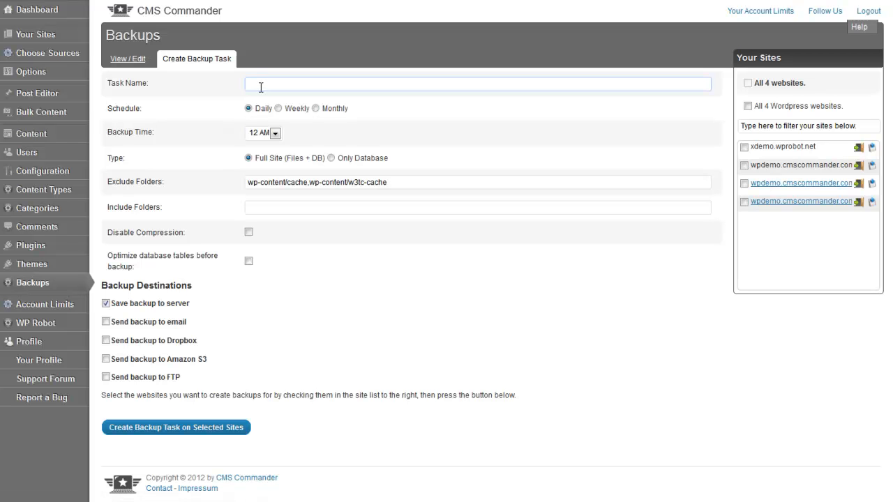
pyautogui.write('t')
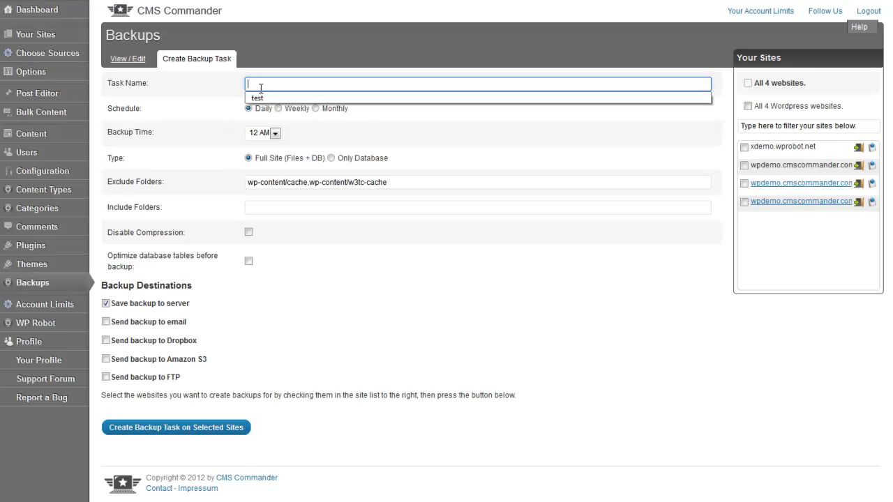
pyautogui.click(260, 98)
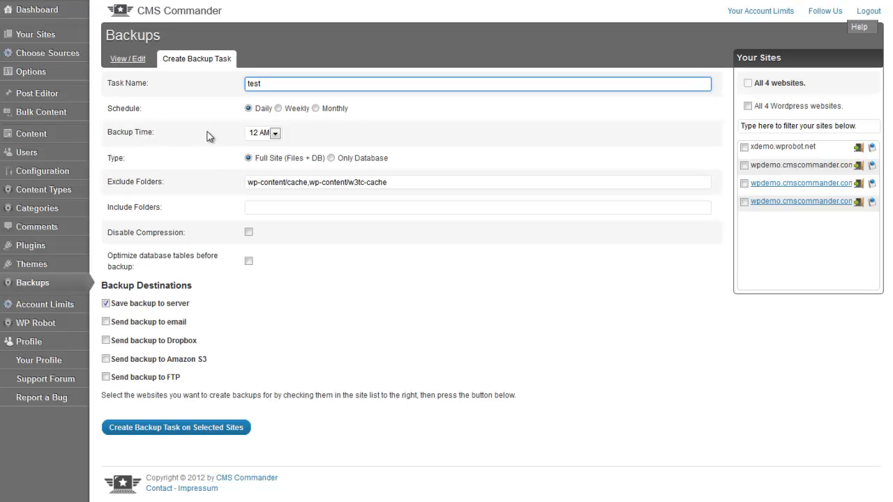
# Set the backup time to 12 AM and the backup type to Full Site (Files + DB)
pyautogui.click(258, 133)
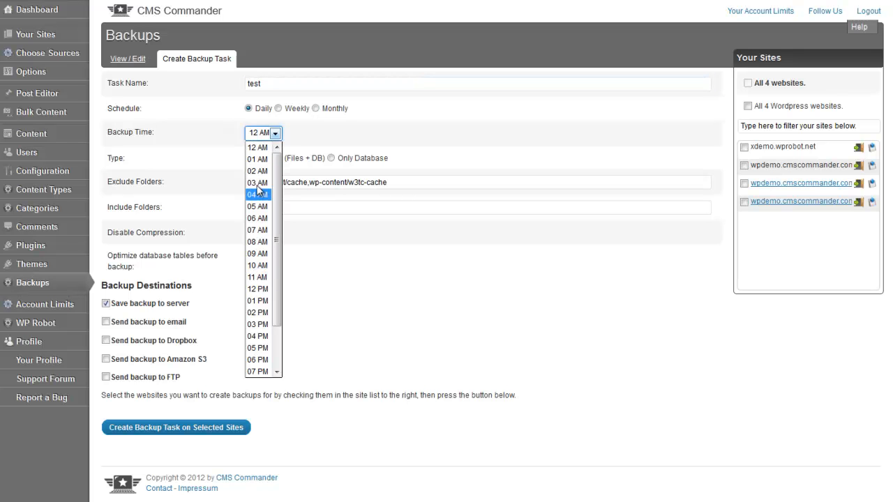
pyautogui.click(256, 148)
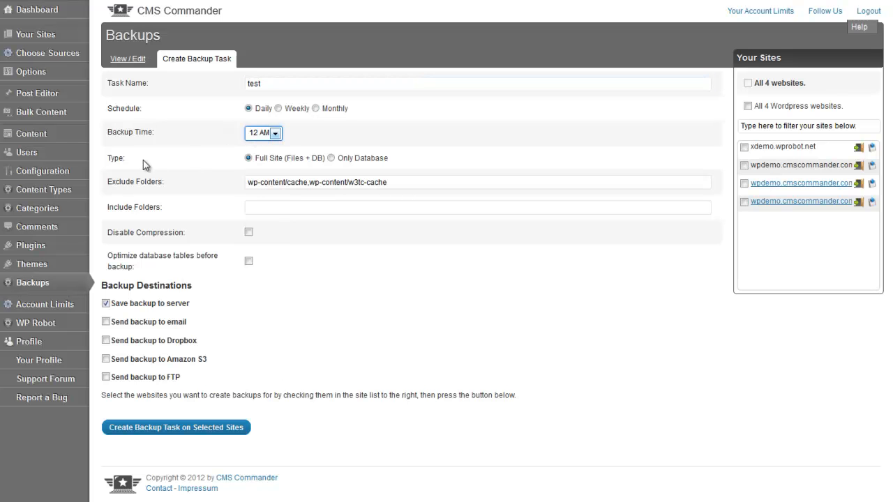
pyautogui.doubleClick(117, 160)
pyautogui.click(355, 161)
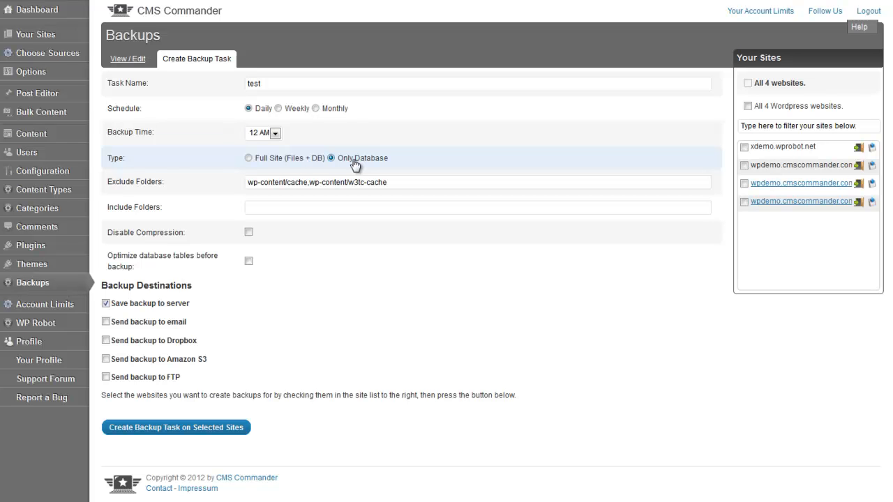
pyautogui.click(270, 159)
# Review the task's folder exclusion and inclusion, compression, database optimization and backup destination options
pyautogui.click(139, 185)
pyautogui.moveTo(108, 187); pyautogui.dragTo(184, 184)
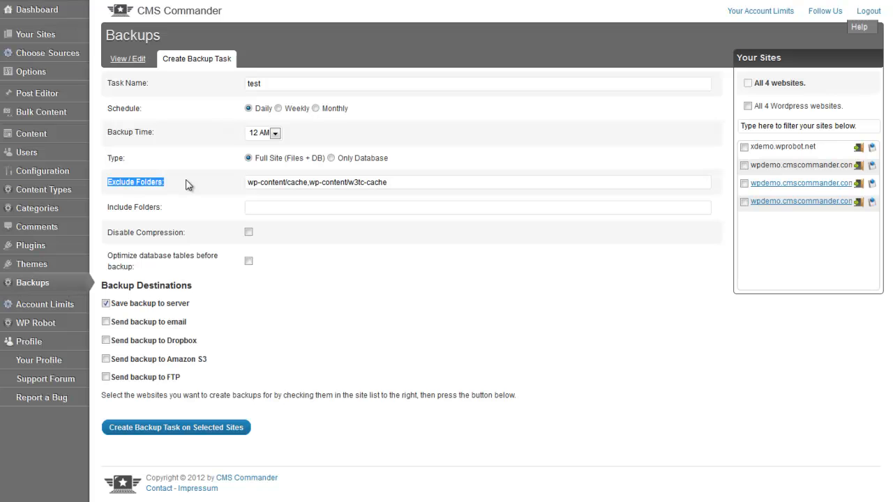
pyautogui.moveTo(106, 207); pyautogui.dragTo(168, 212)
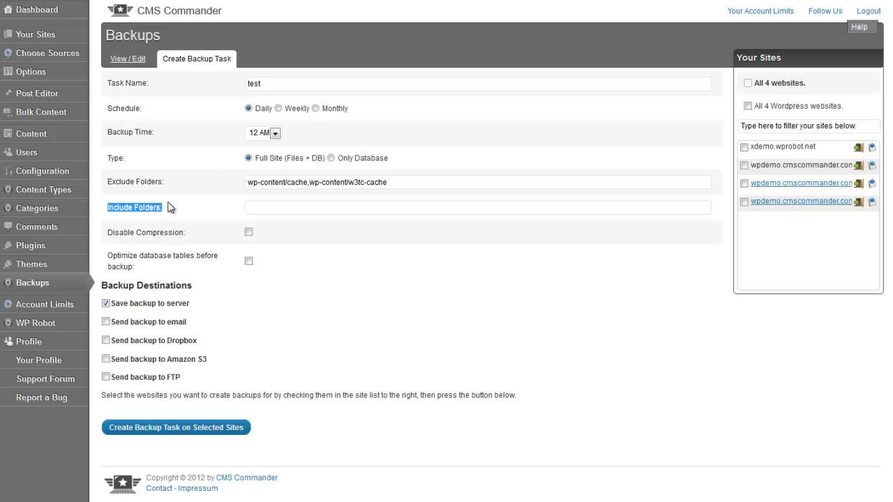
pyautogui.moveTo(106, 233); pyautogui.dragTo(190, 238)
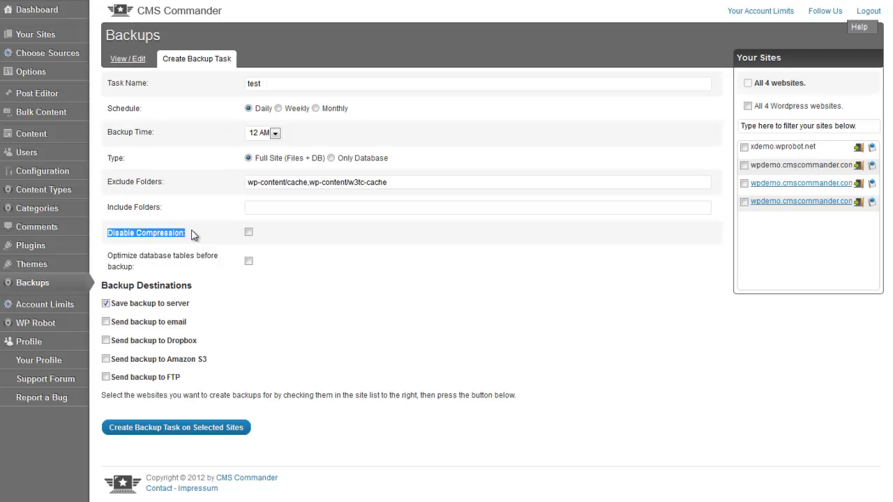
pyautogui.moveTo(107, 257); pyautogui.dragTo(173, 260)
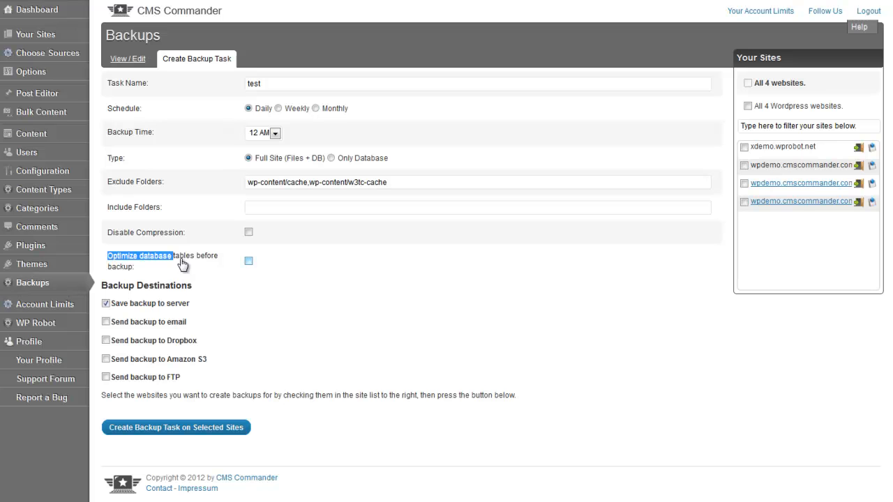
pyautogui.moveTo(102, 286); pyautogui.dragTo(194, 300)
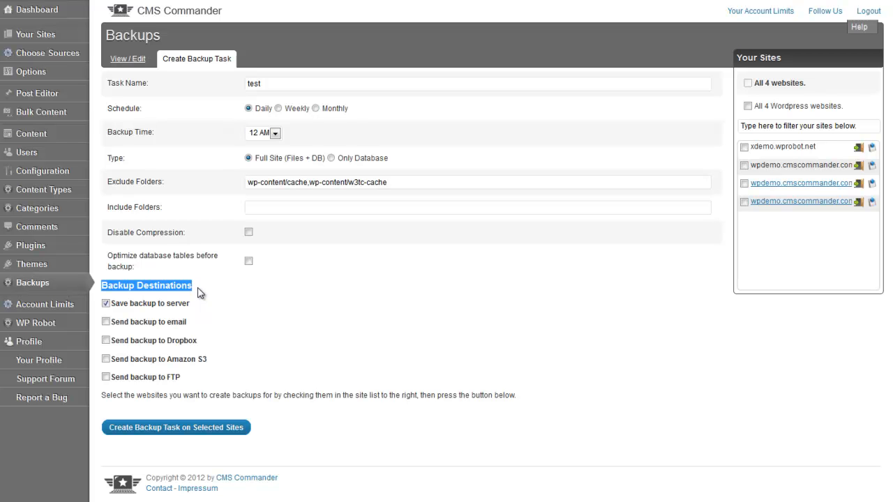
# Enable sending the backup to email and fill in the recipient's email address
pyautogui.click(133, 327)
pyautogui.scroll(-1, 234, 335)
pyautogui.click(253, 335)
pyautogui.click(261, 350)
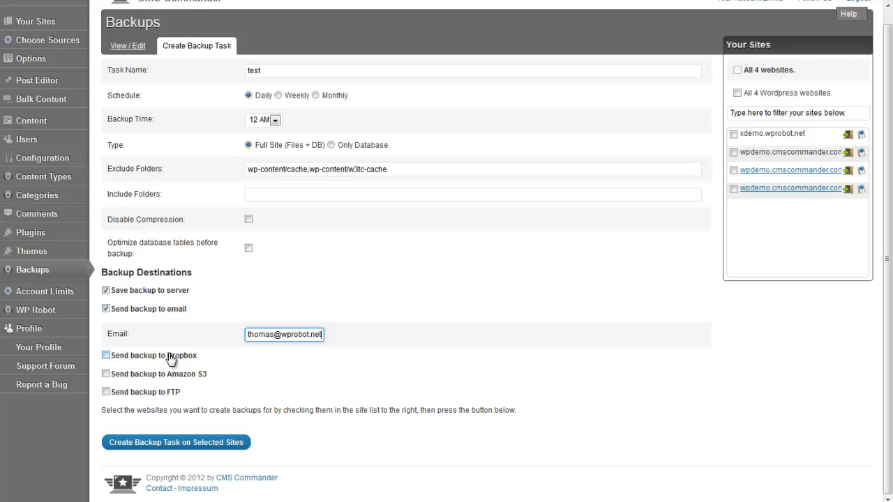
pyautogui.click(172, 359)
pyautogui.scroll(-3, 174, 358)
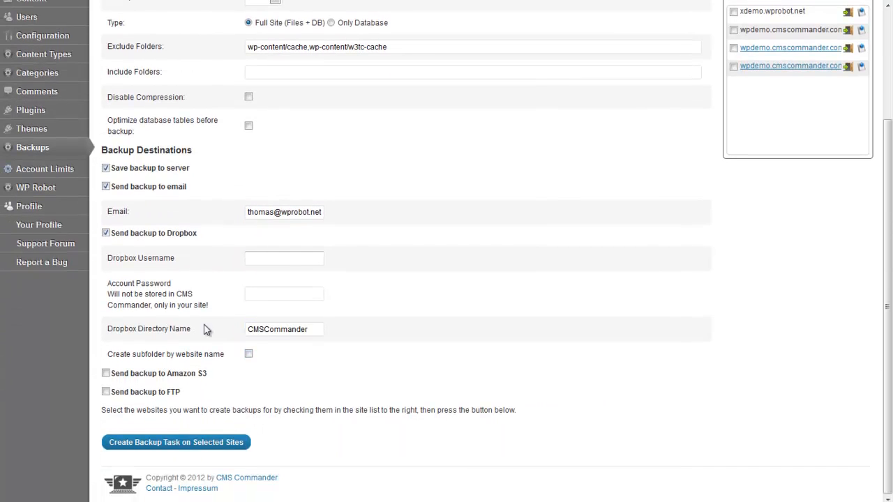
pyautogui.click(251, 294)
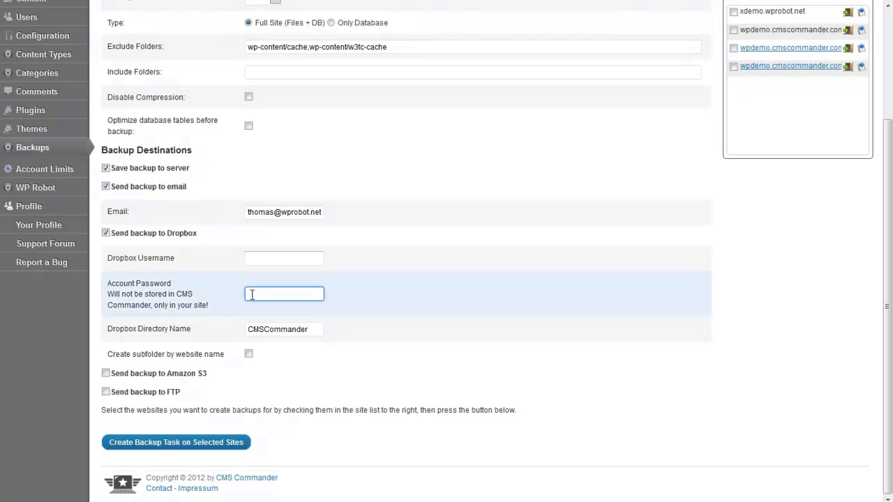
pyautogui.click(173, 234)
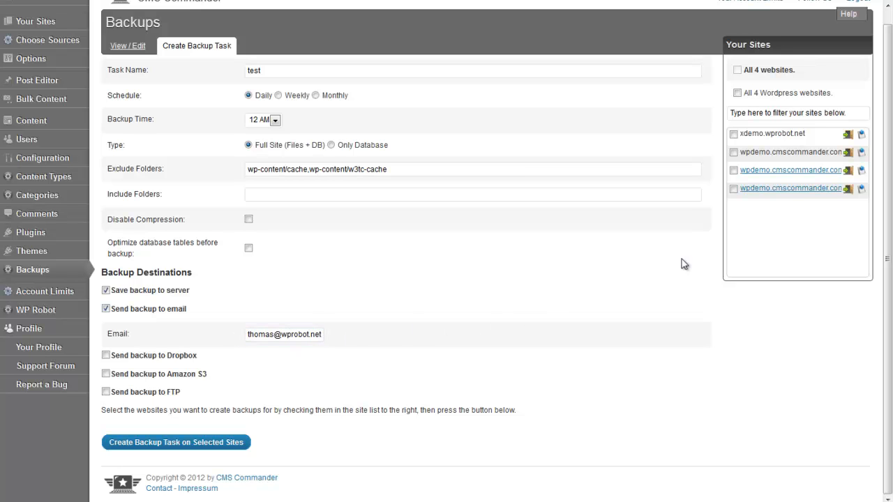
# Select all four websites in the site list and create the backup task on them
pyautogui.click(733, 188)
pyautogui.click(733, 170)
pyautogui.click(733, 152)
pyautogui.click(733, 134)
pyautogui.click(169, 441)
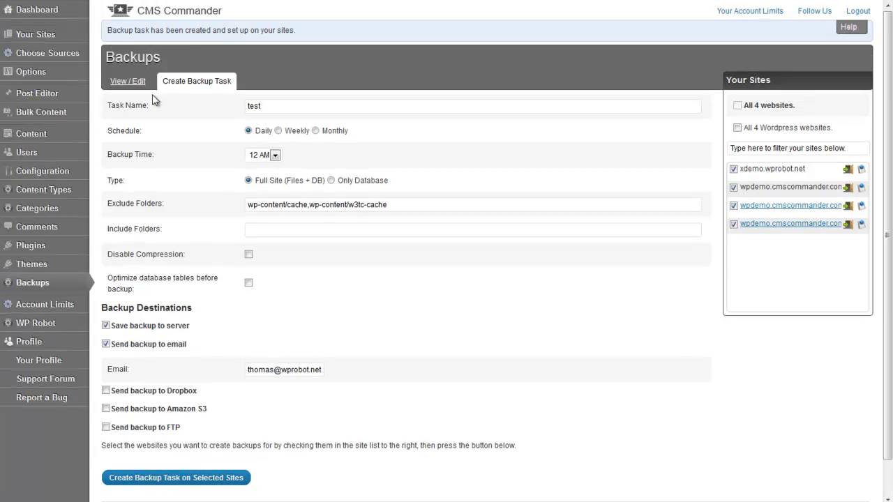
# Open the list of backup tasks and reveal the available actions for the "test" task
pyautogui.click(128, 82)
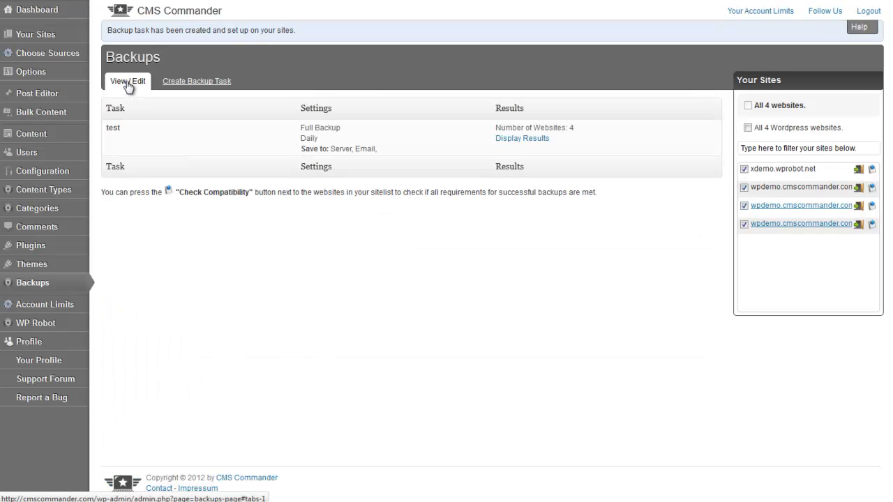
pyautogui.moveTo(125, 136)
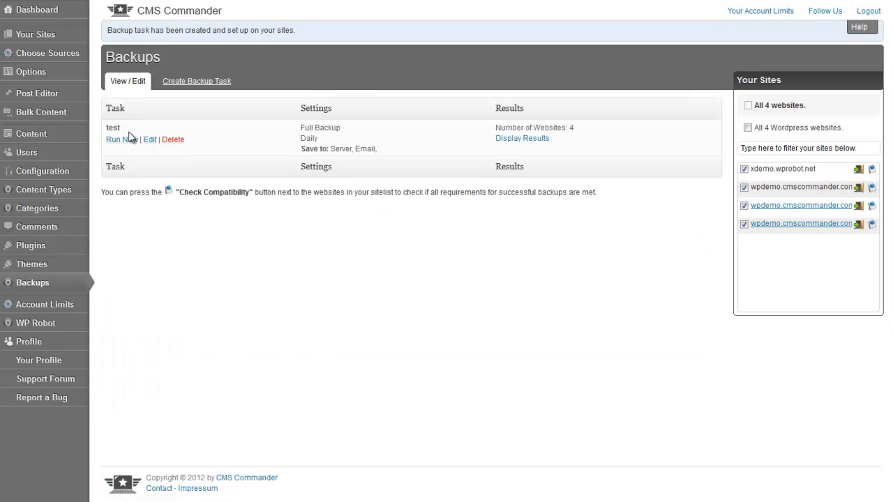